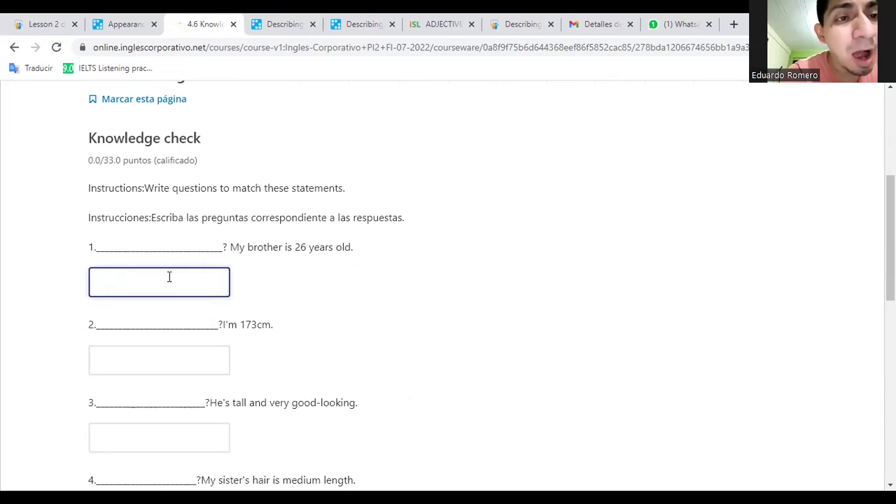
Enter "HOW OLD YOUR BROTHER" as the answer to question 1 and start answer 2 with "HOW TAL".
text(HOW O)
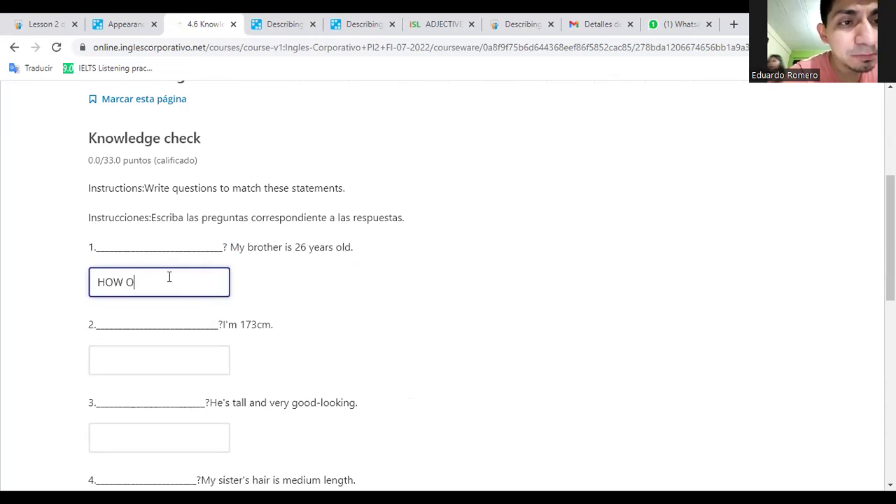
text(LD YOUR BROTHER)
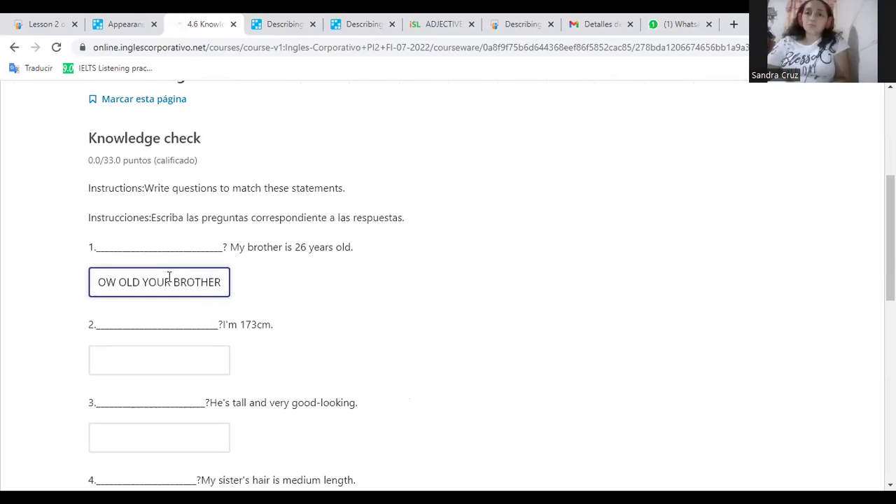
click(185, 357)
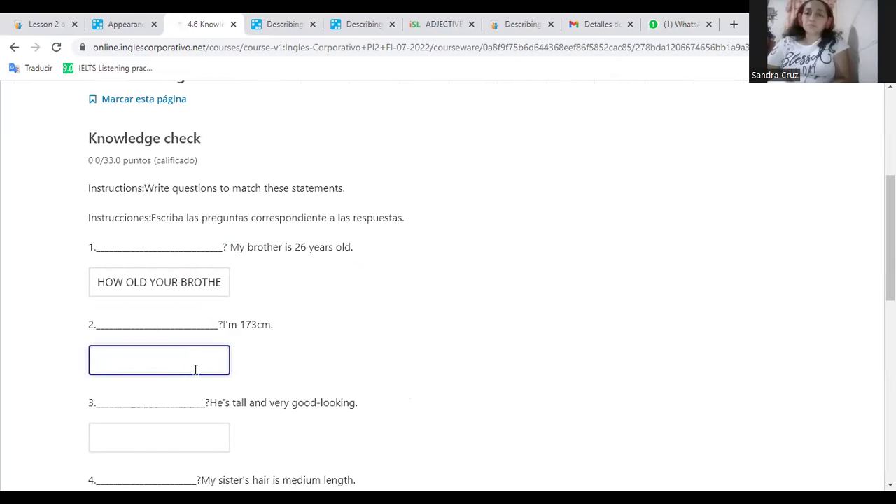
drag(225, 327, 262, 326)
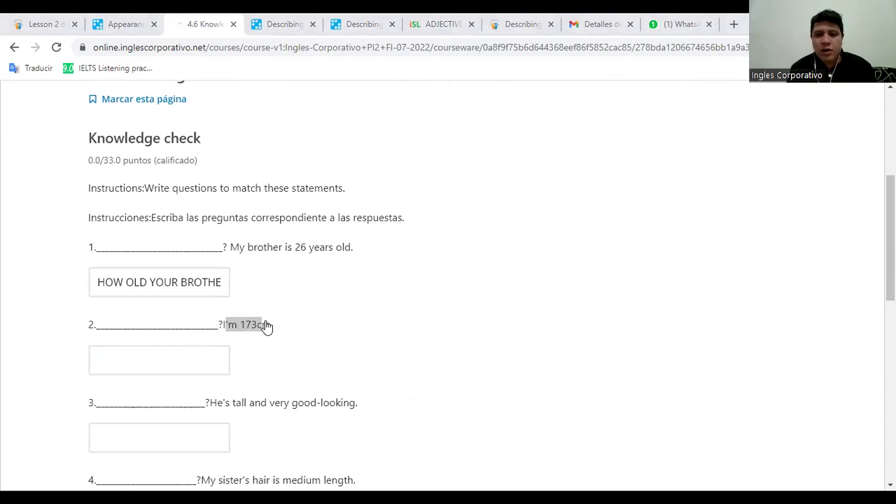
click(182, 355)
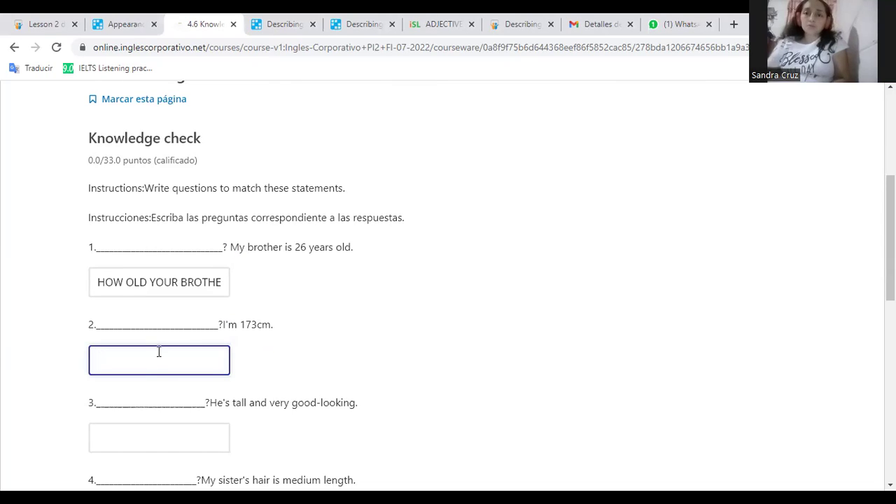
text(HOW T)
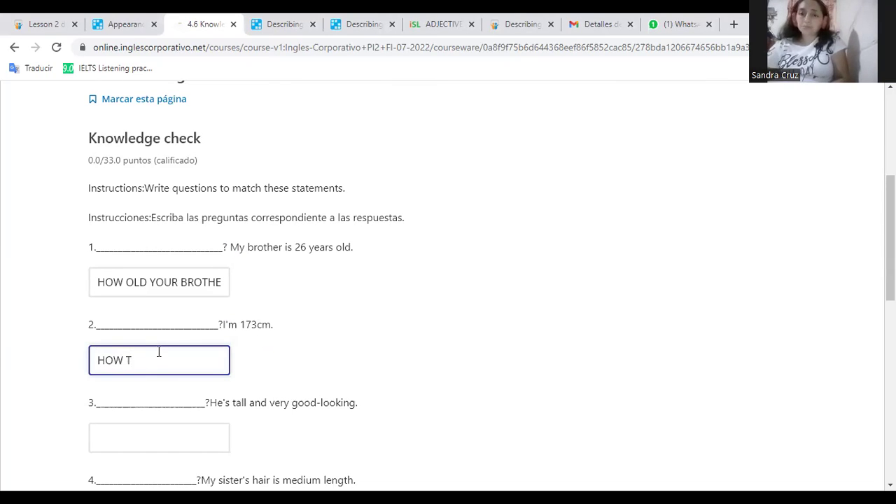
text(AL)
Insert "IS" before "YOUR" in answer 1 and complete answer 2 as "HOW TALL ARE YOU".
click(139, 284)
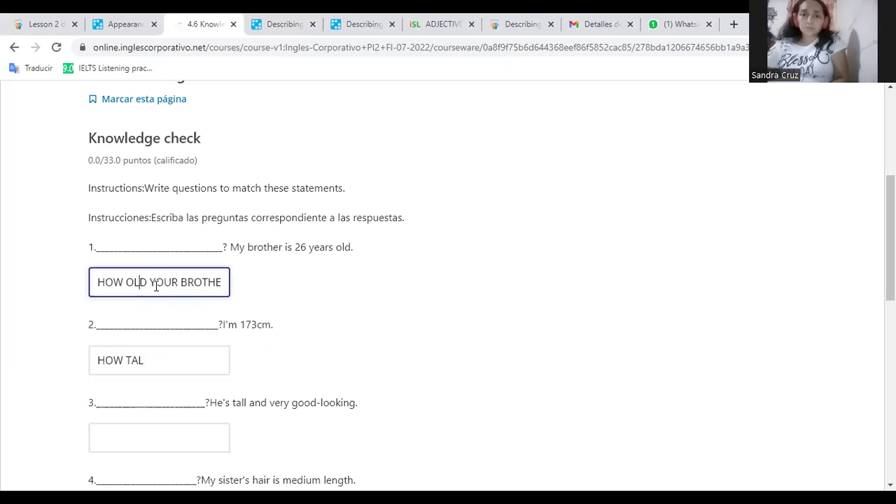
text(IS)
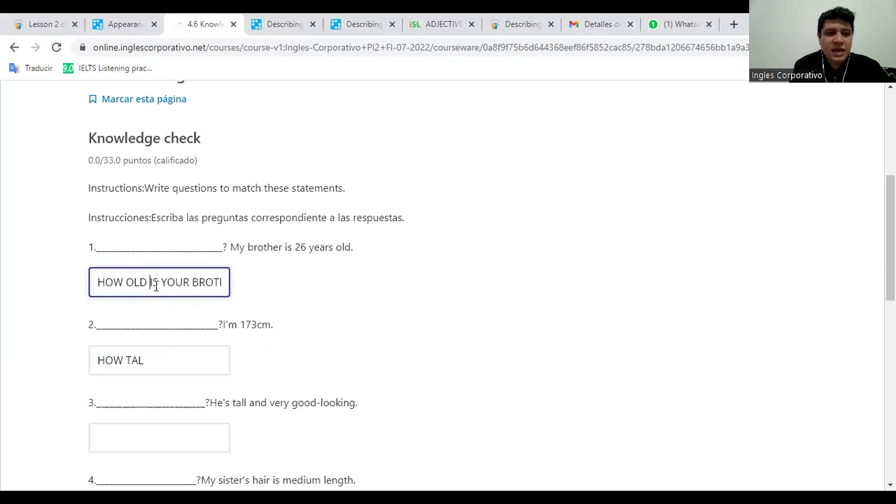
click(168, 355)
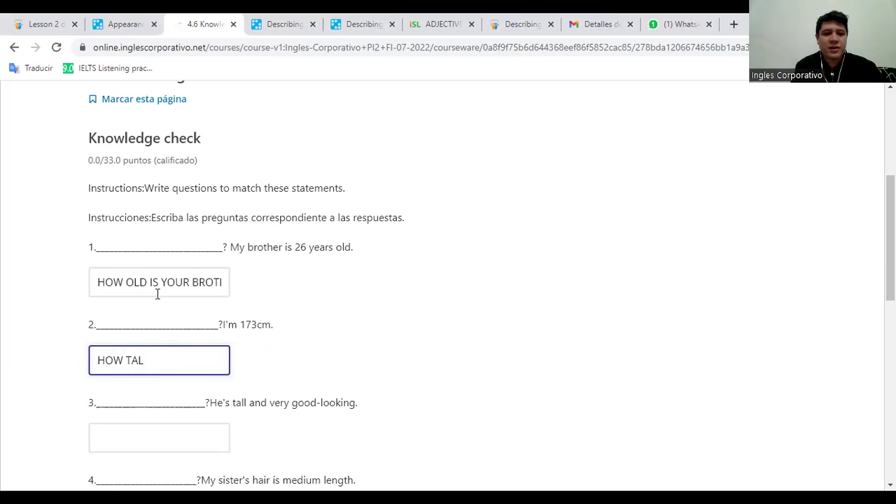
text(L)
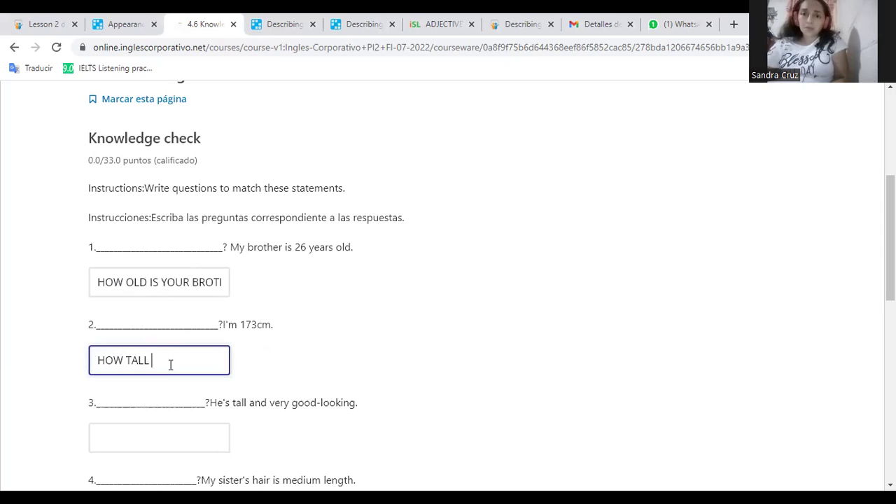
text(  ARE YOU)
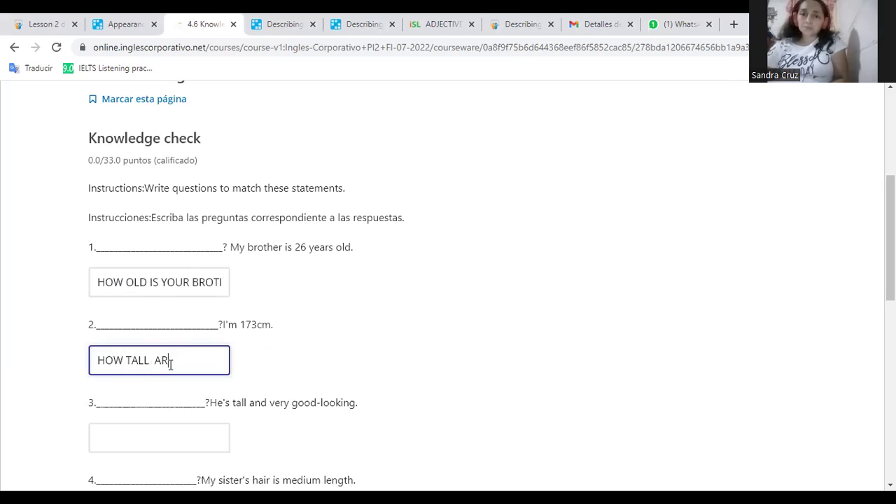
click(342, 431)
Answer question 3, about the tall and very good-looking man, with "WHAT DOES HE LOOK LIKE".
scroll(343, 431, down, 2)
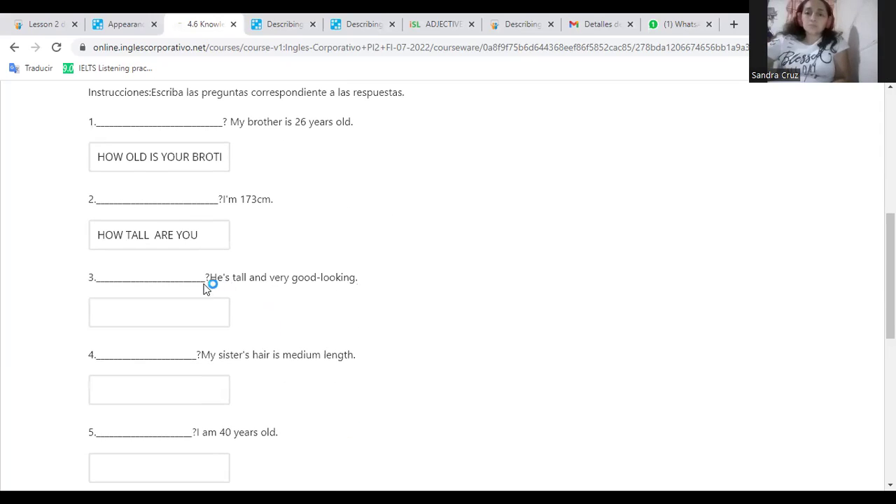
drag(217, 279, 356, 281)
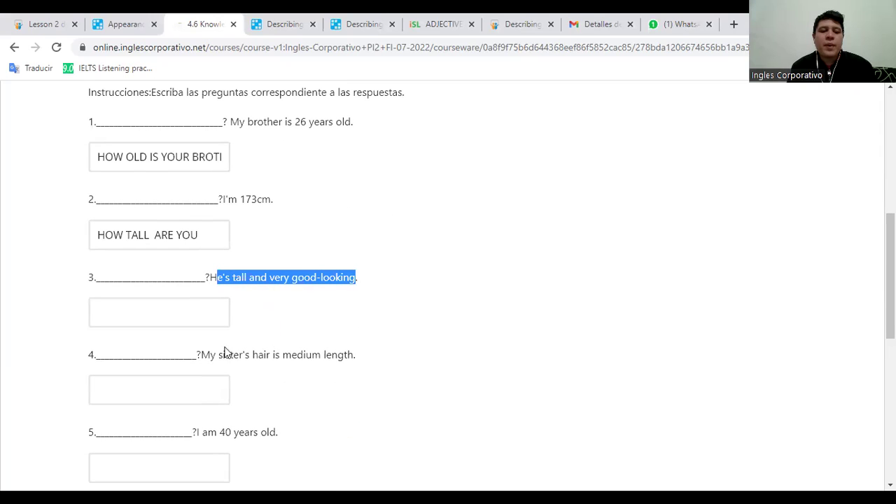
click(153, 314)
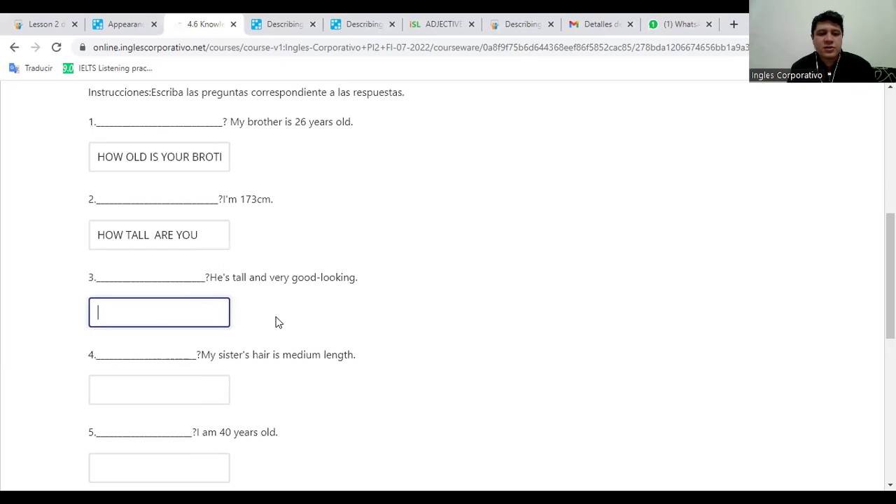
click(402, 84)
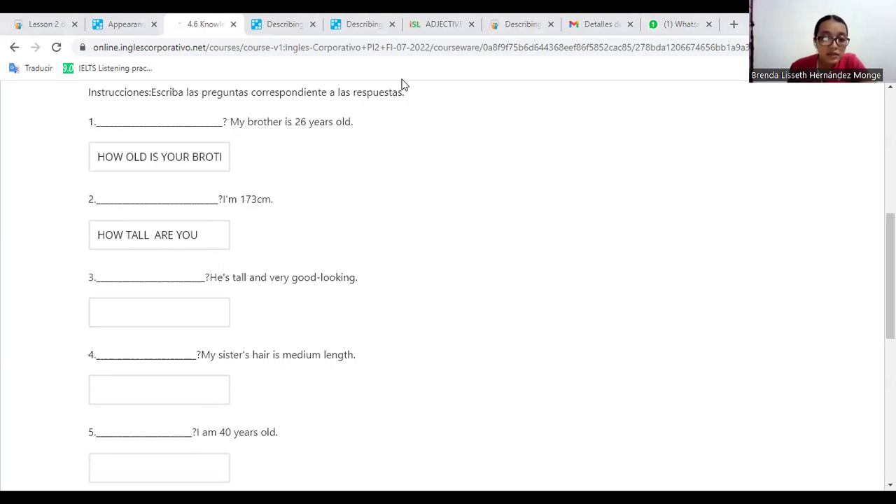
click(192, 315)
text(WHAT DOES )
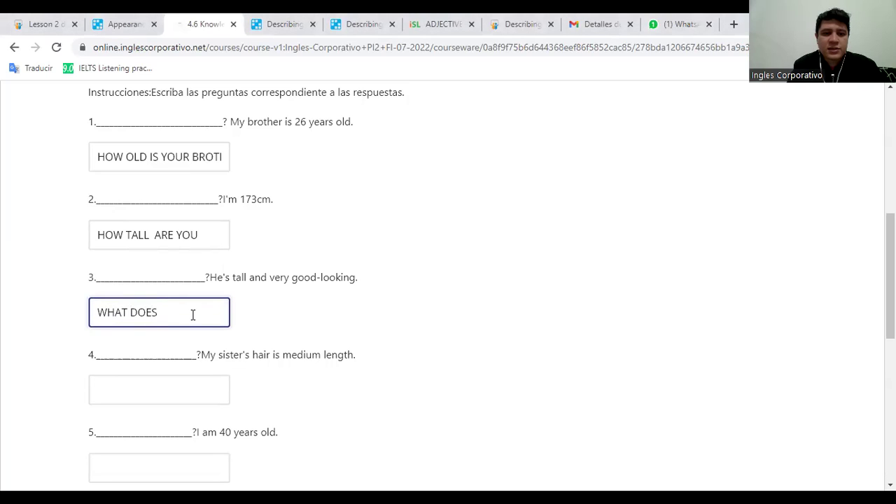
text(HE L)
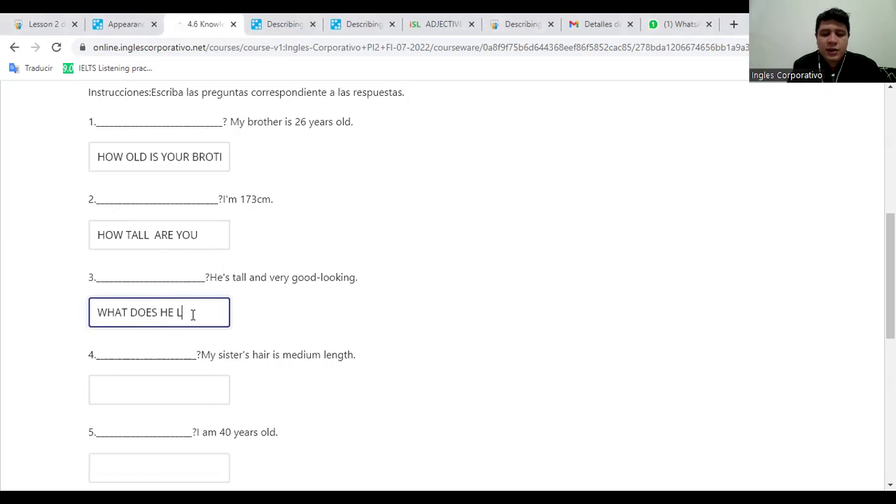
text(OOK LIKE)
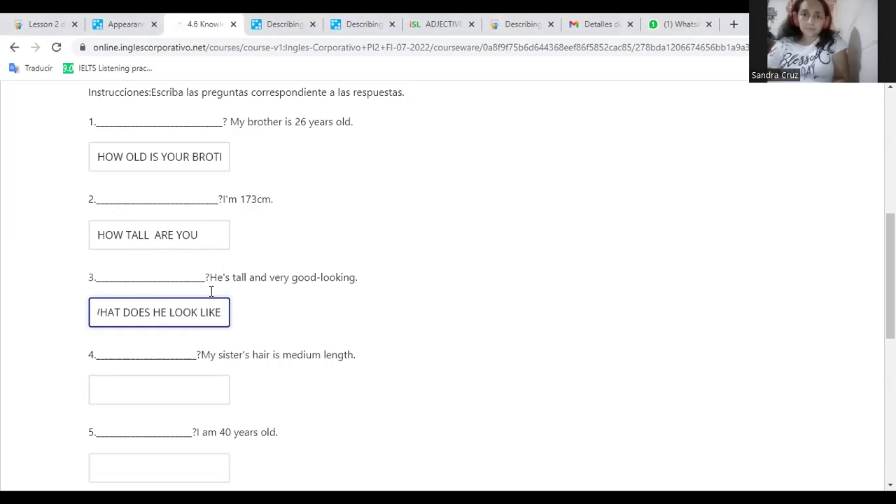
drag(208, 282, 220, 290)
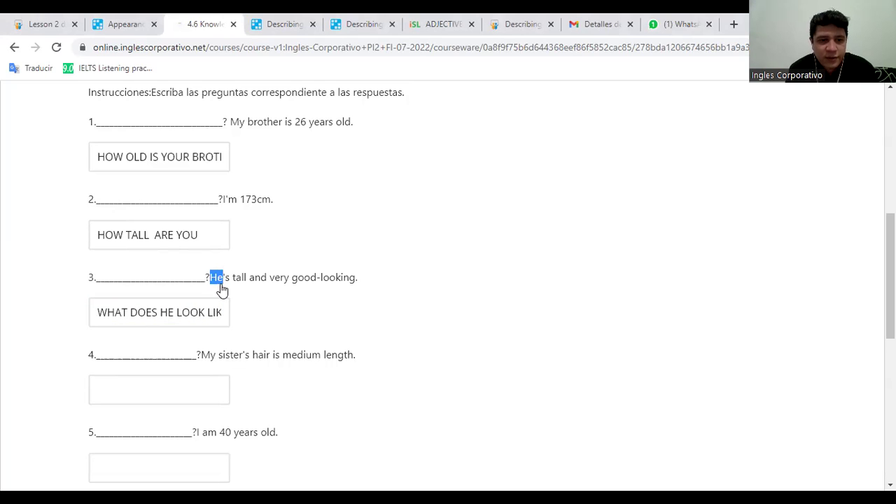
click(245, 339)
Answer question 4, about the sister's medium-length hair, with "HOW LONG IS YOUR SISTER HAIR".
scroll(277, 410, down, 2)
key(Tab)
click(173, 246)
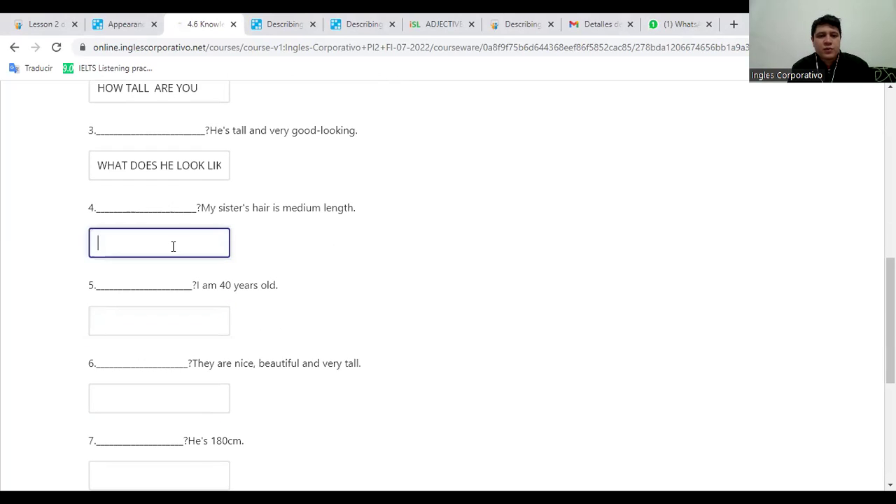
drag(200, 210, 335, 223)
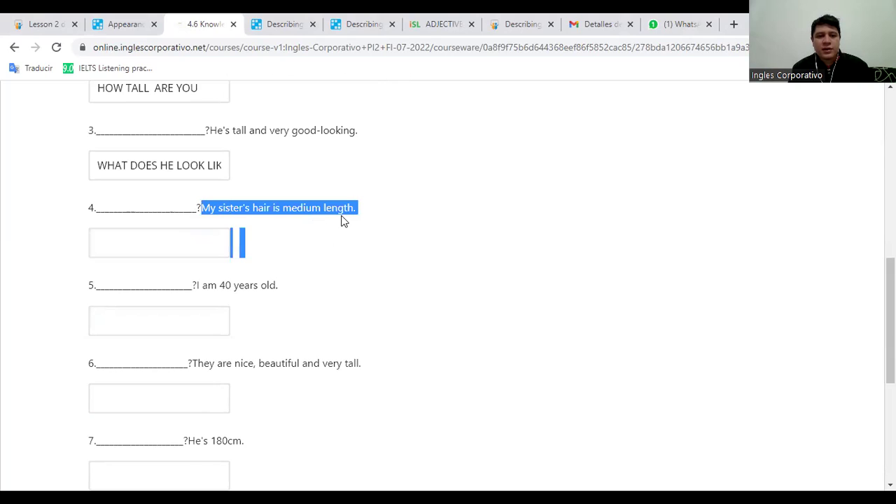
click(343, 222)
click(130, 242)
text(HOW LONG)
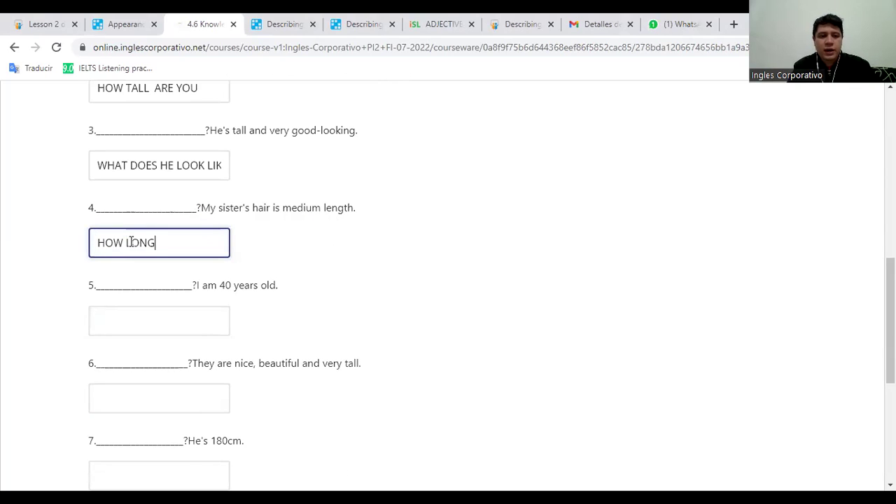
text( IS YOUR S)
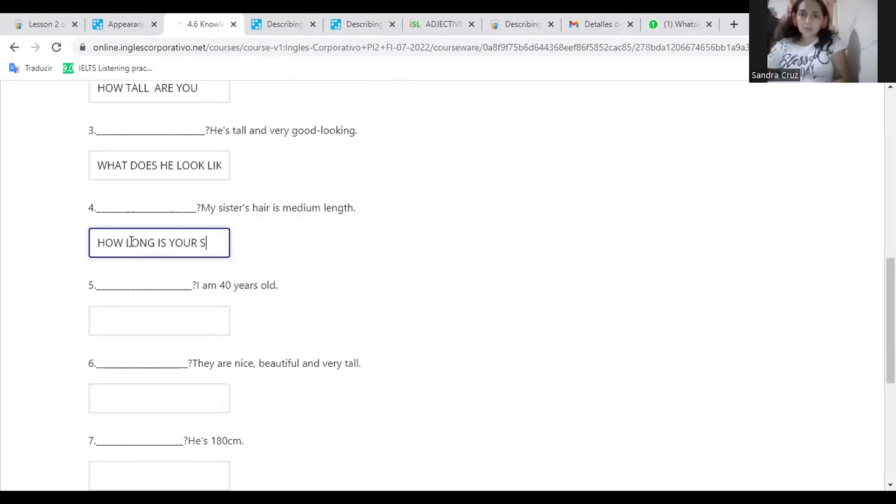
text(ISTER HAIR)
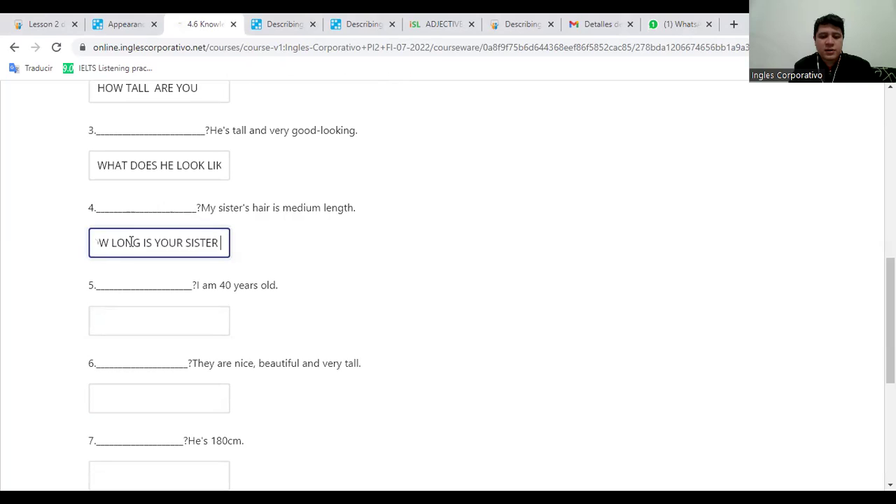
click(292, 298)
Enter "HOW OLD ARE YOU" as the question matching statement 5, "I am 40 years old.".
click(180, 331)
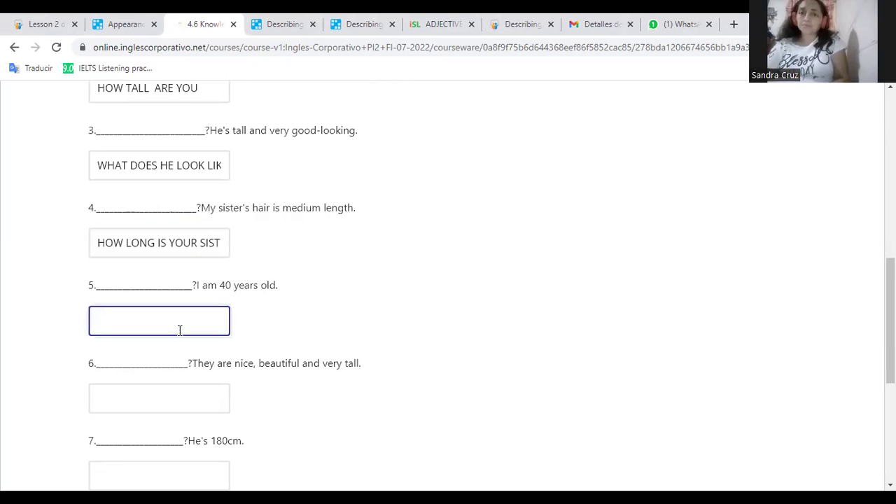
click(201, 290)
double_click(204, 287)
click(248, 300)
click(182, 321)
text(HOW OLD ARE YOU)
click(285, 378)
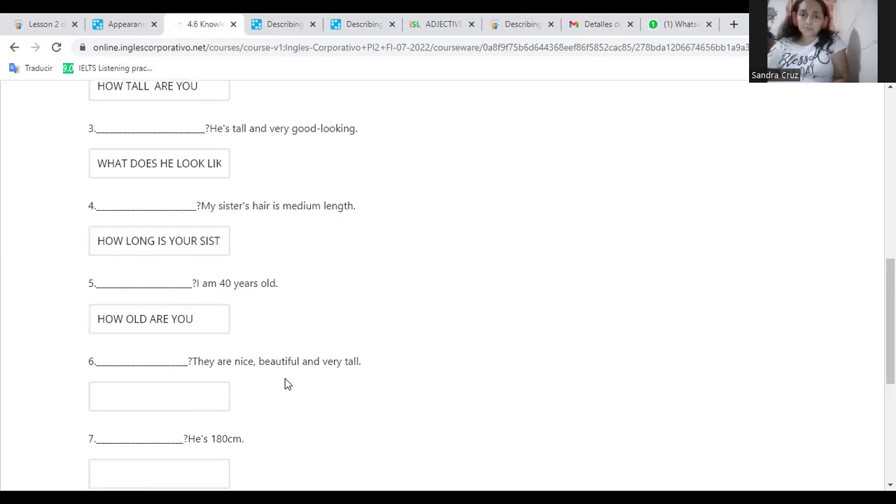
Enter "WHAT DO THEY LOOK LIKE" as the question for statement 6, "They are nice, beautiful and very tall.".
scroll(285, 382, down, 1)
click(180, 322)
drag(194, 286, 352, 293)
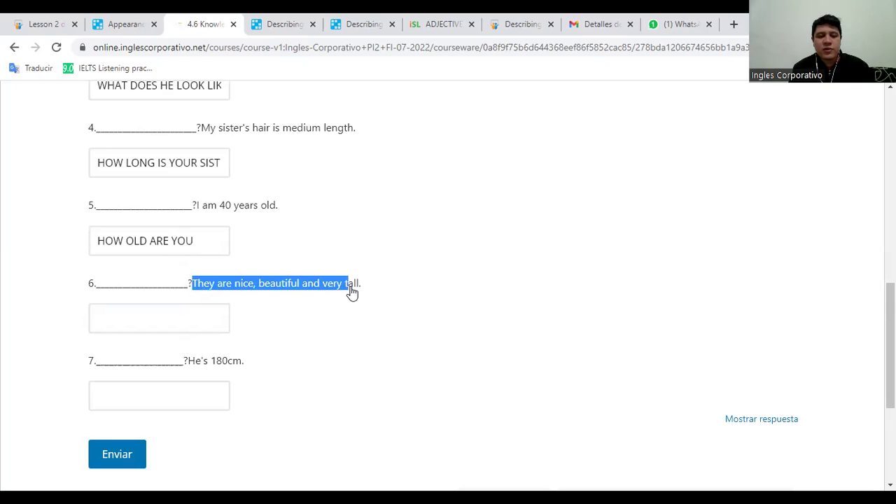
click(128, 312)
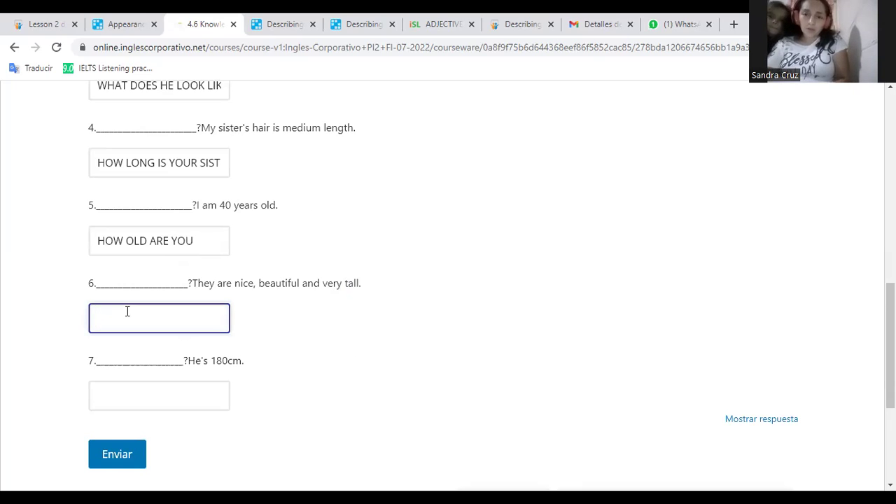
text(WHA)
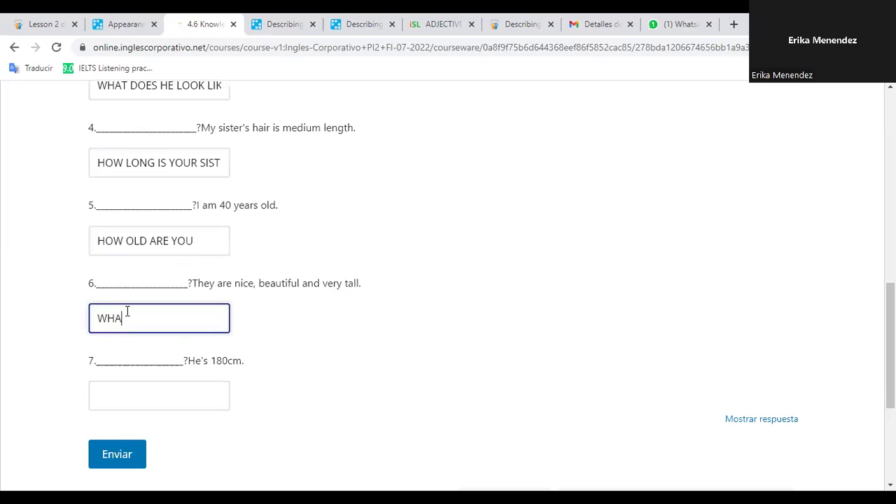
text(T DO TH)
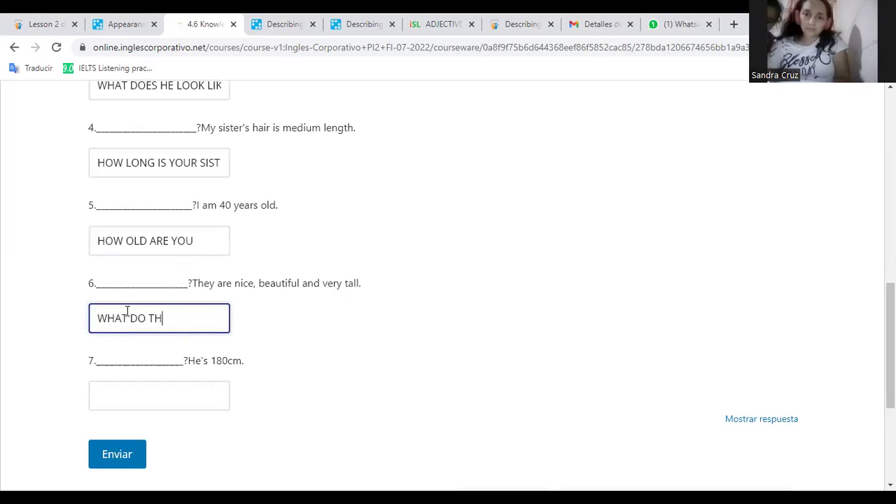
text(EY LOOK LIKE)
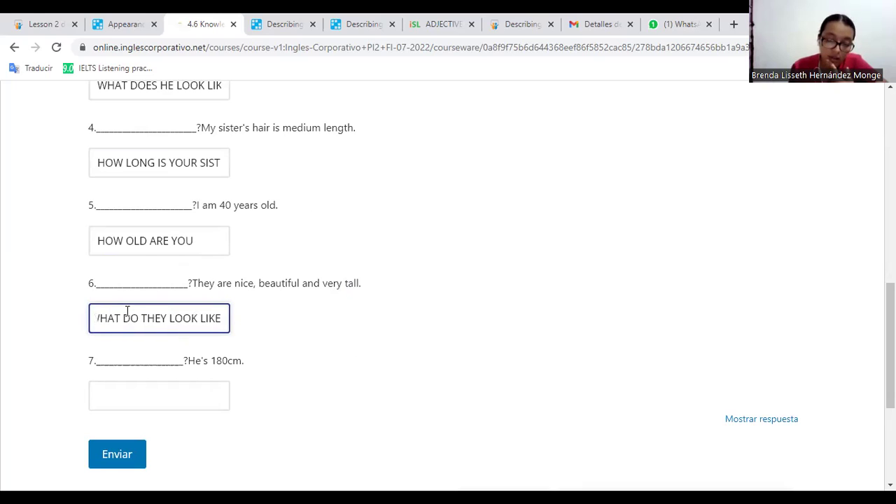
click(175, 394)
double_click(206, 285)
click(135, 321)
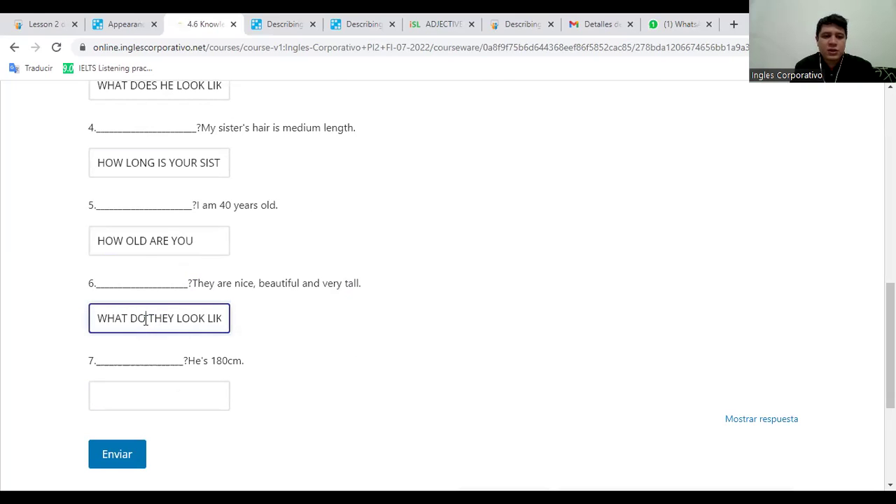
Enter "HOW TALL" as the question for statement 7, "He's 180cm.".
click(161, 385)
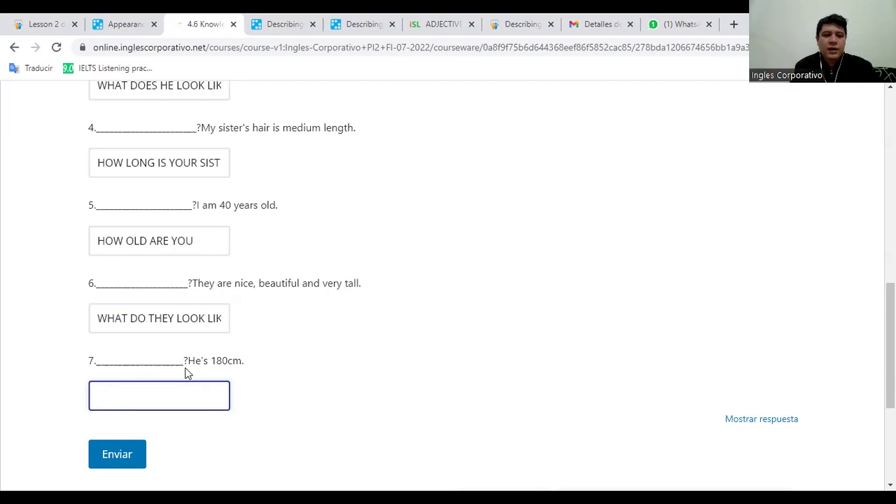
click(187, 370)
drag(187, 369, 231, 371)
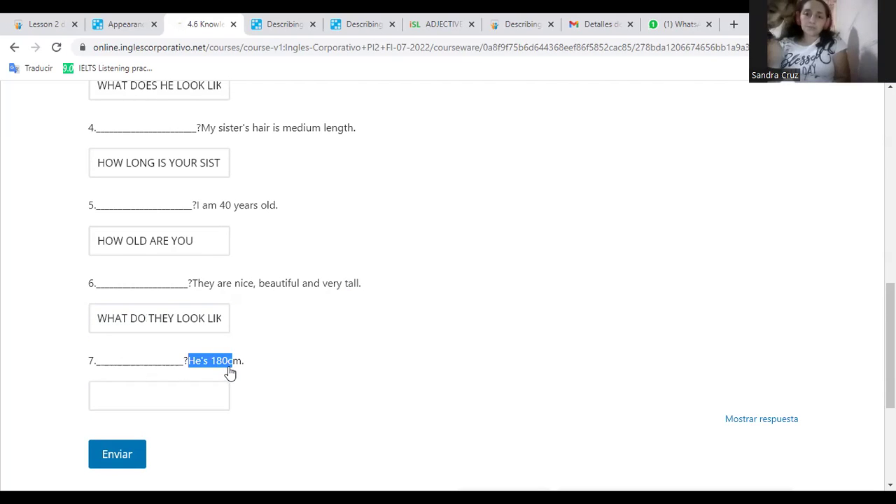
click(172, 400)
text(HO)
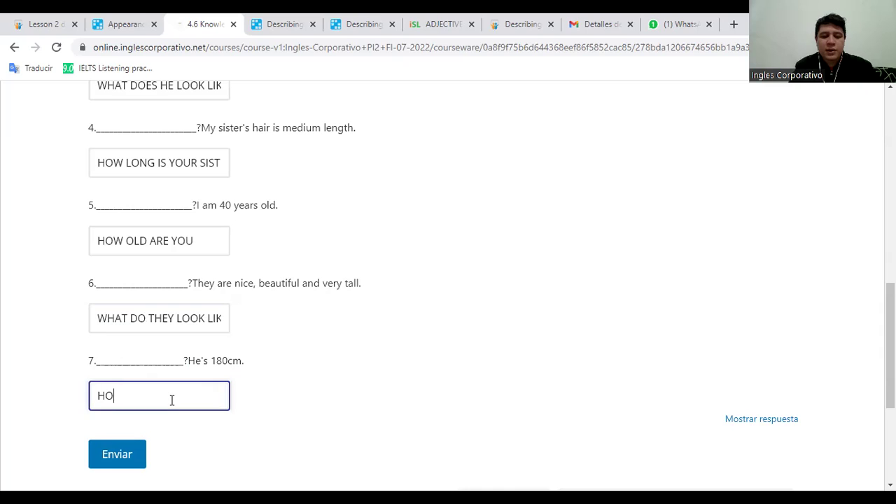
text(W TALL)
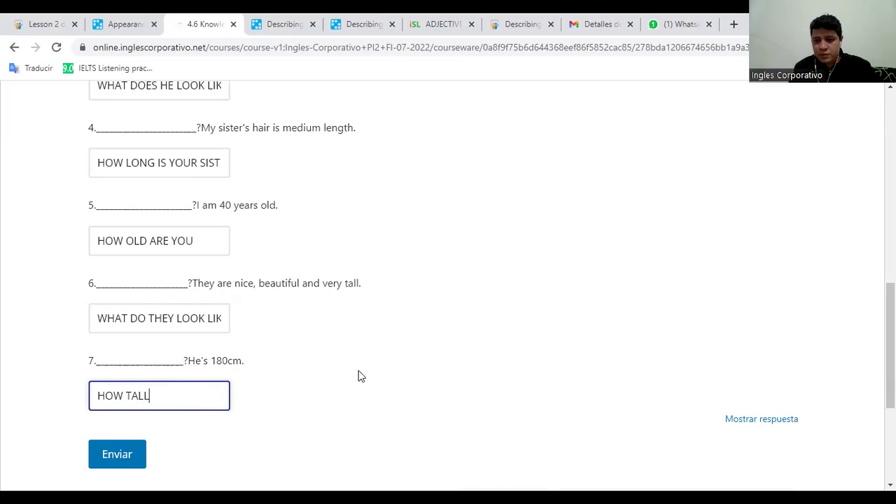
Reveal the correct answers of the Knowledge check and compare them with the entered questions for statements 7 and 6.
click(739, 420)
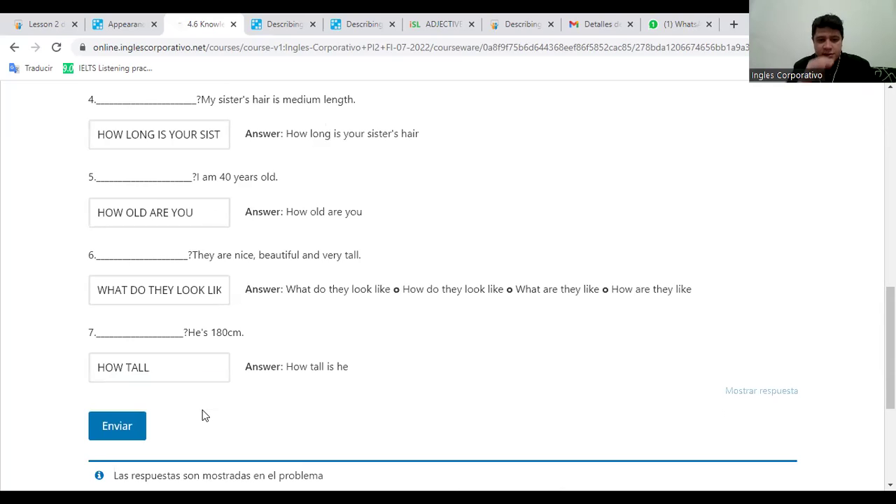
drag(284, 367, 353, 370)
click(341, 364)
drag(286, 289, 380, 290)
click(325, 283)
Review the revealed answers for the remaining statements, from 5 back up to 1, checking the possessive in "your sister's hair".
scroll(325, 357, up, 2)
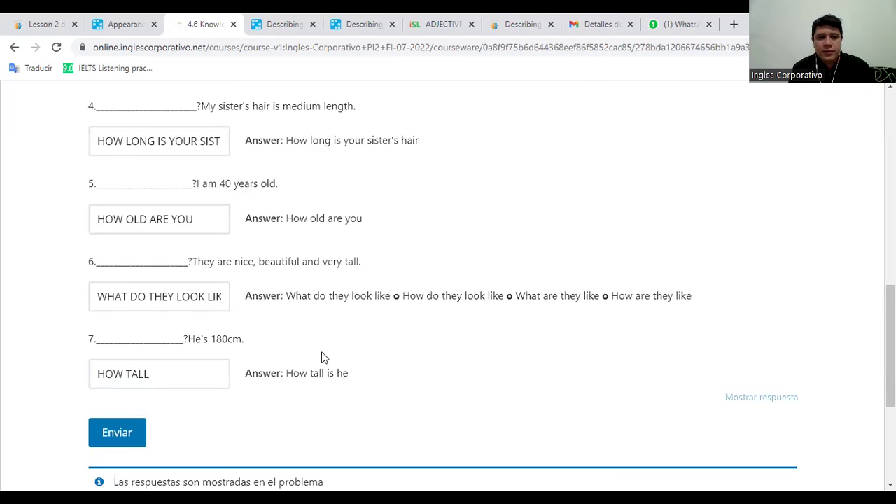
drag(293, 318, 360, 318)
drag(299, 240, 408, 240)
click(420, 243)
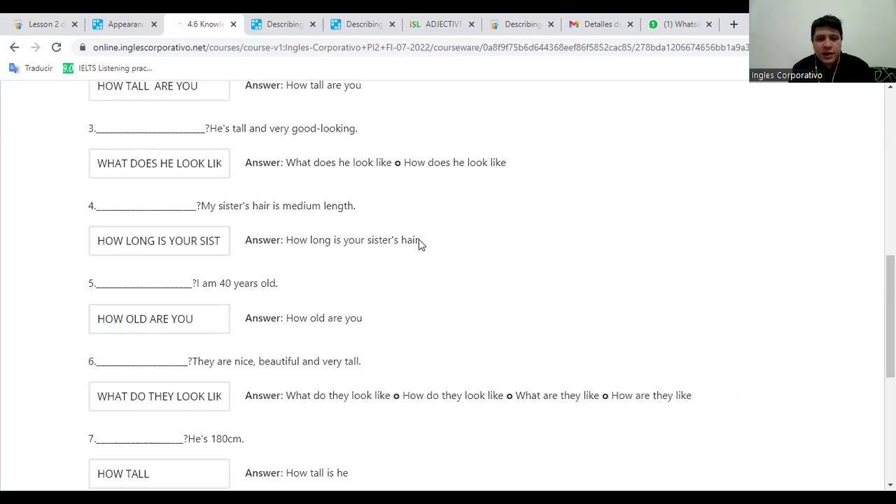
drag(418, 240, 386, 242)
click(395, 245)
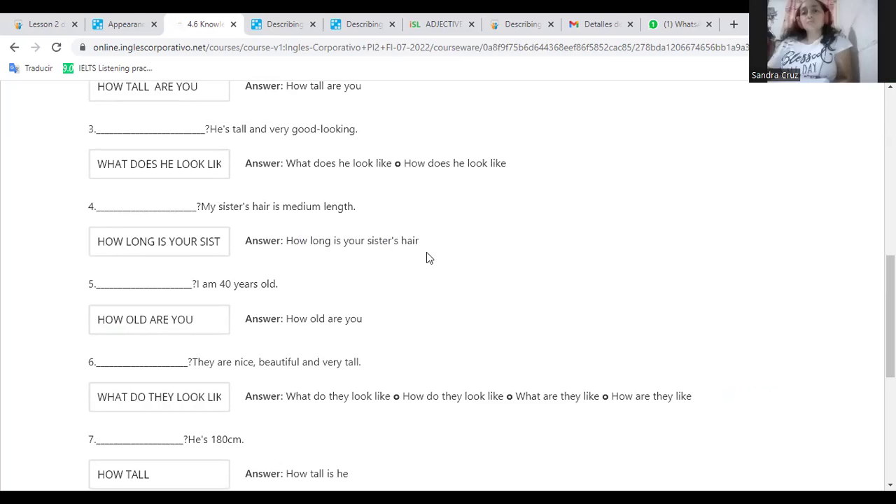
scroll(426, 254, up, 2)
drag(364, 275, 380, 274)
click(380, 274)
scroll(371, 353, up, 3)
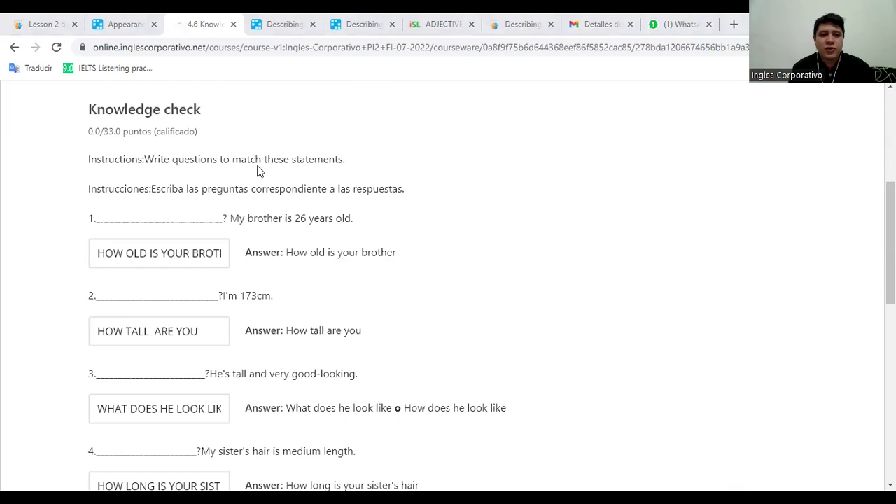
Switch to the full-screen presentation on describing people's appearance and advance to the "Physical Description" slide.
key(ctrl+Tab)
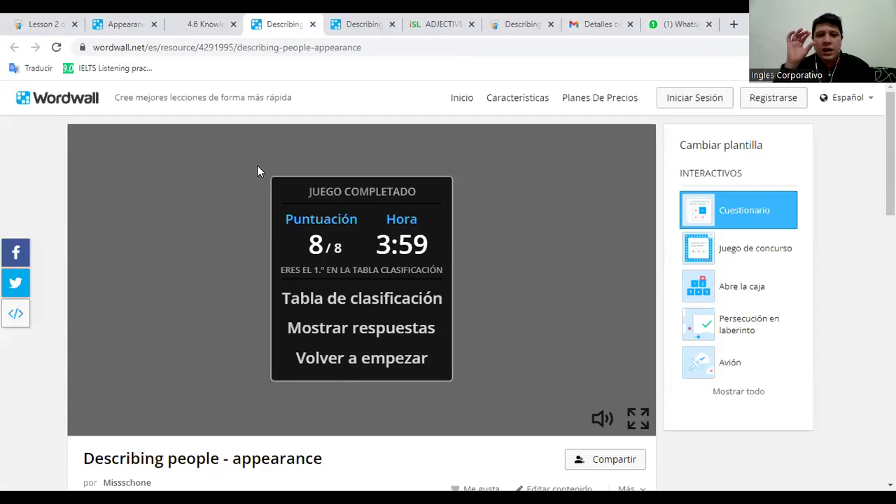
key(ctrl+shift+Tab)
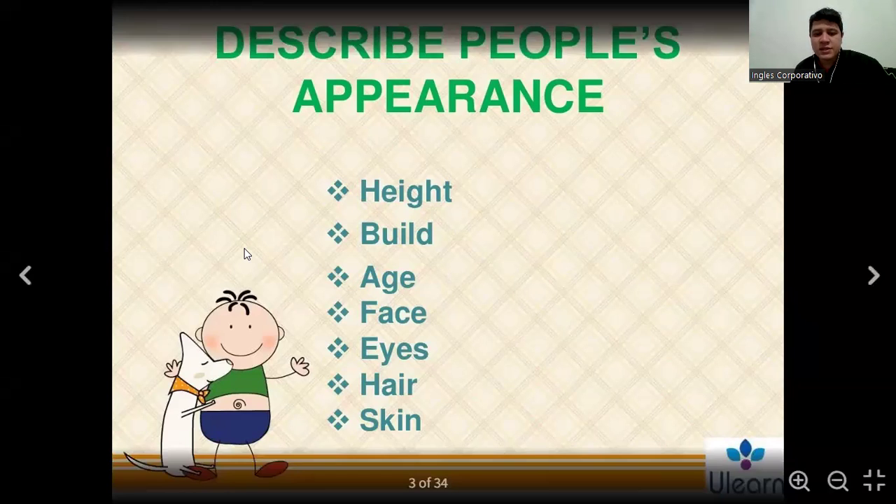
key(Right)
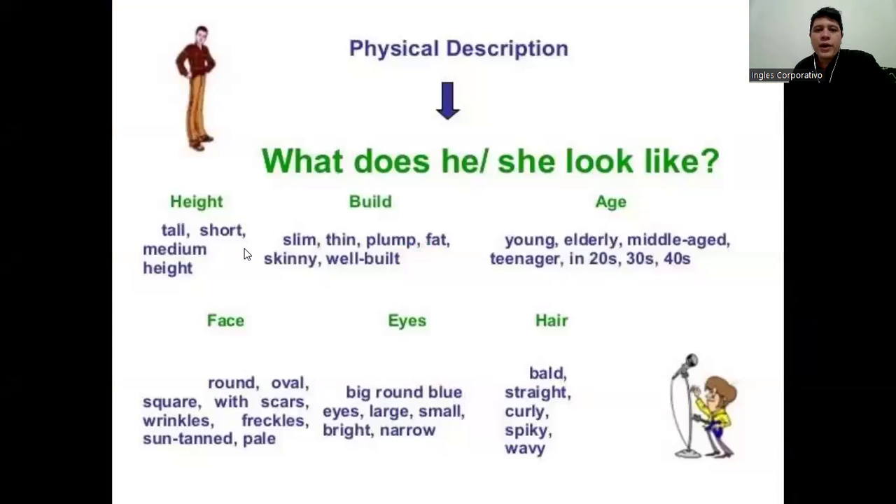